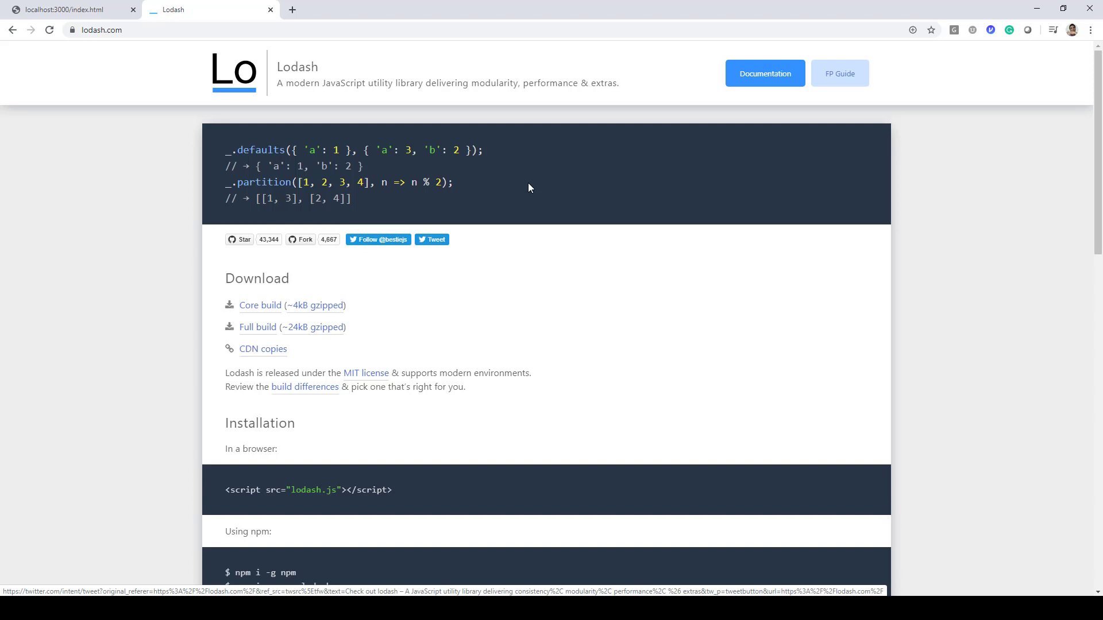
scroll(528, 187, down, 2)
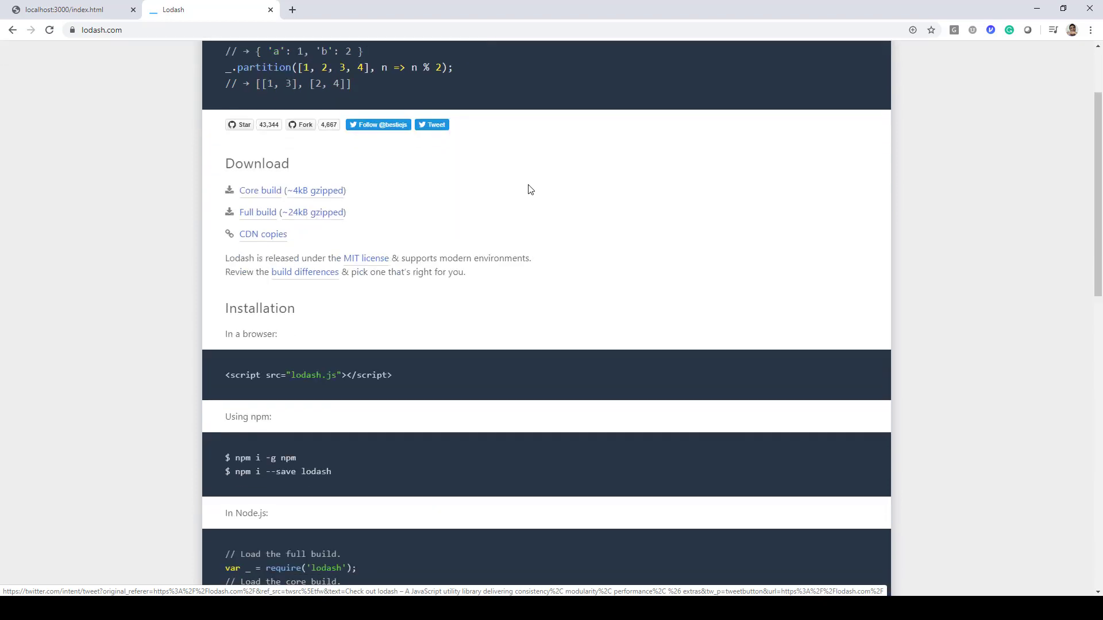
Open Lodash's 'CDN copies' link in a new browser tab.
right_click(255, 242)
click(285, 252)
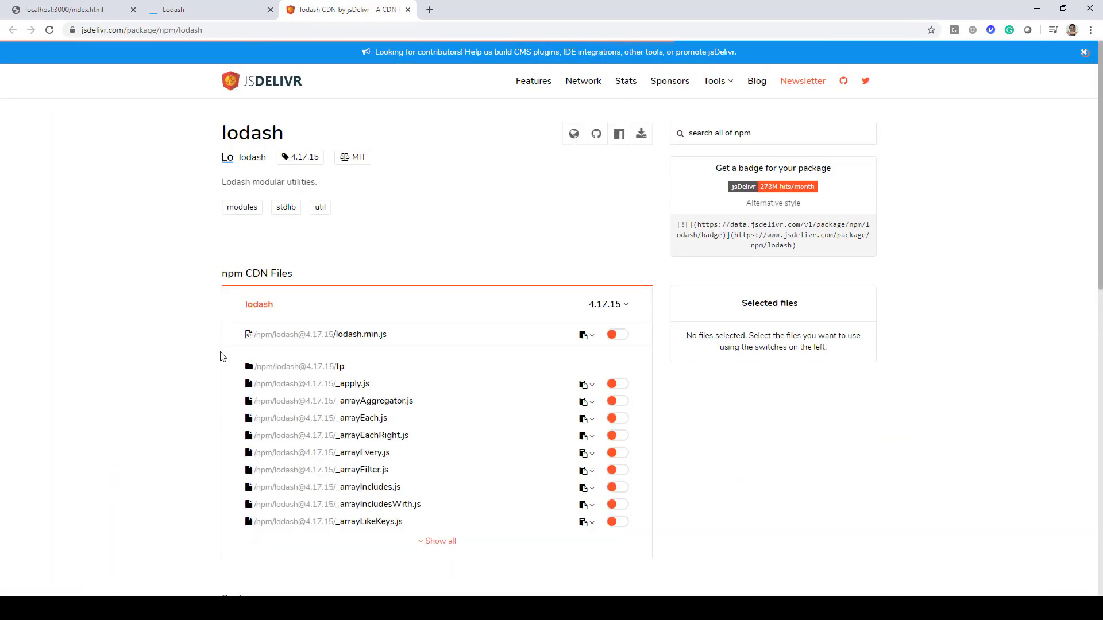
scroll(339, 291, down, 1)
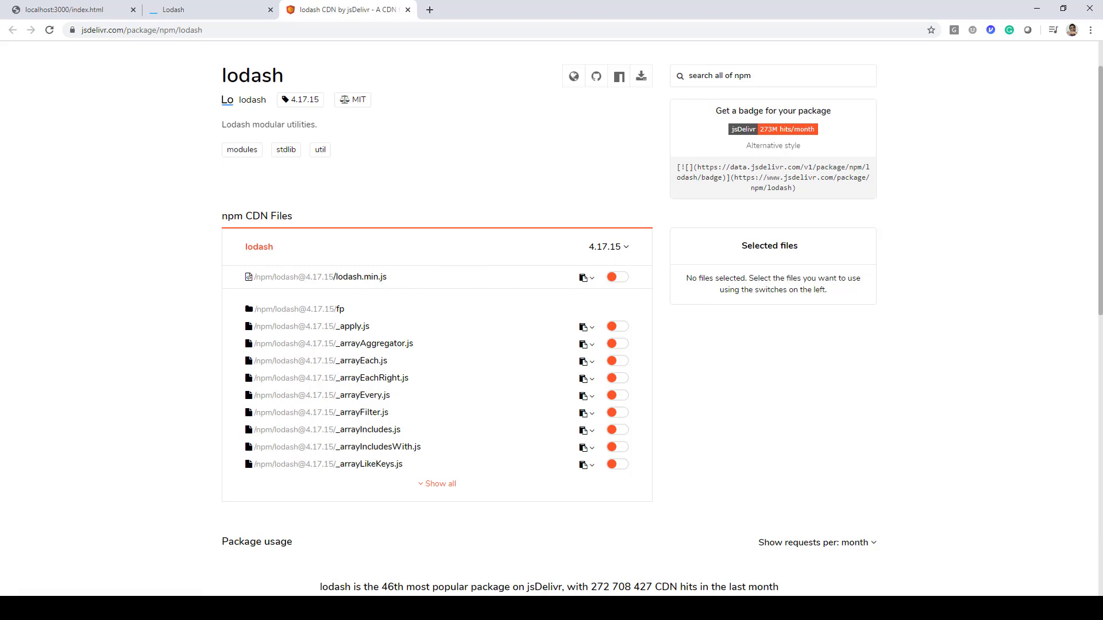
key(alt+Tab)
scroll(551, 215, up, 2)
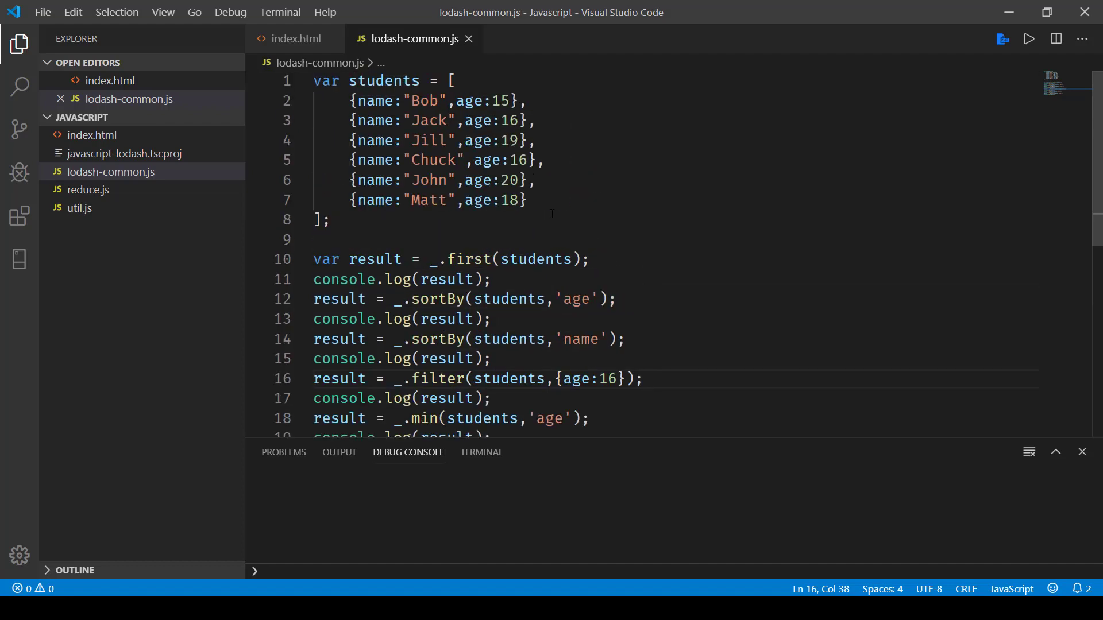
click(293, 39)
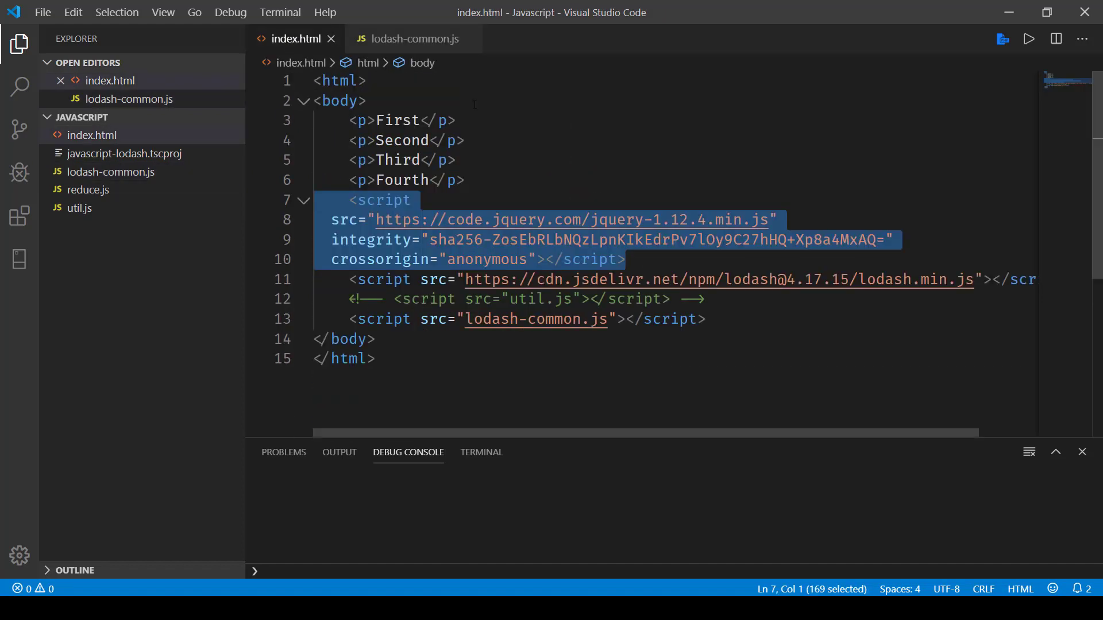
click(358, 279)
drag(345, 282, 1020, 283)
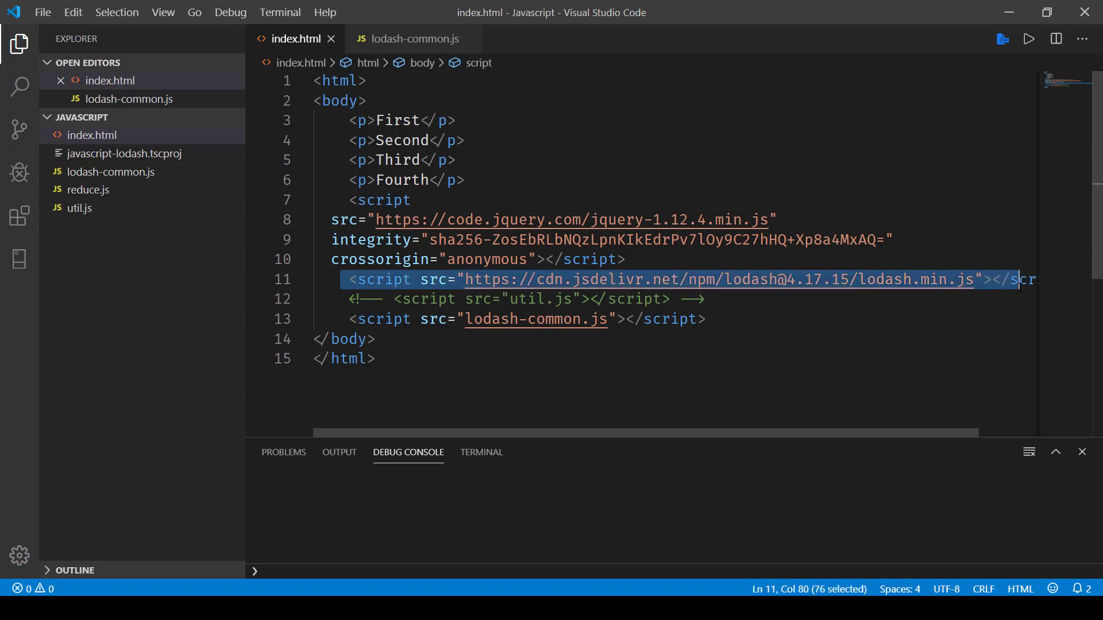
mouse_move(415, 39)
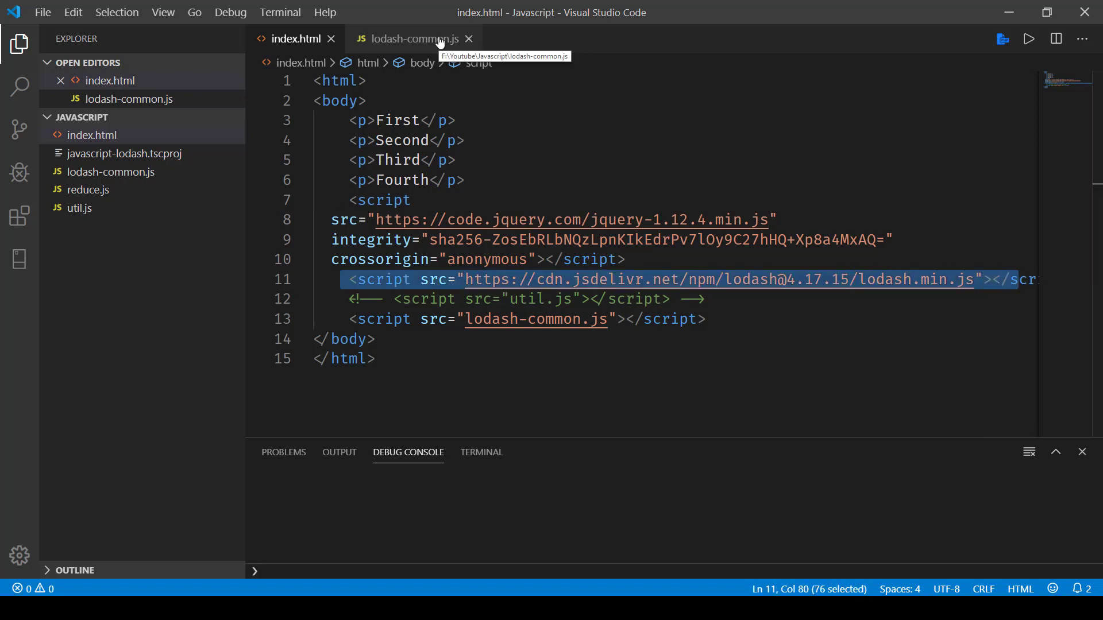
drag(348, 319, 750, 320)
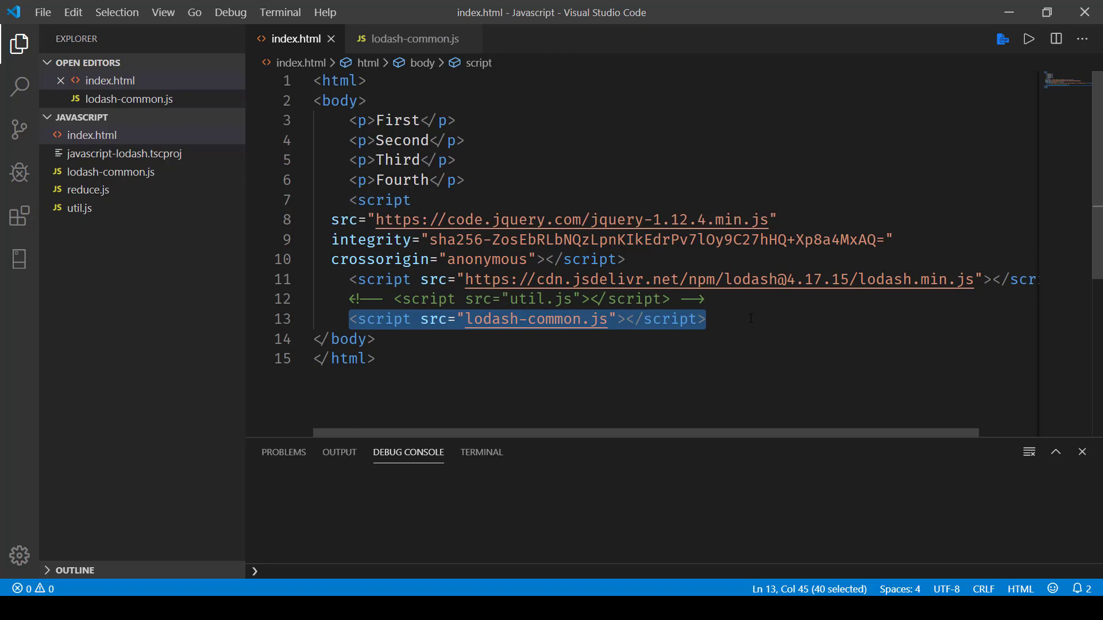
Highlight the students array definition in lodash-common.js.
click(410, 43)
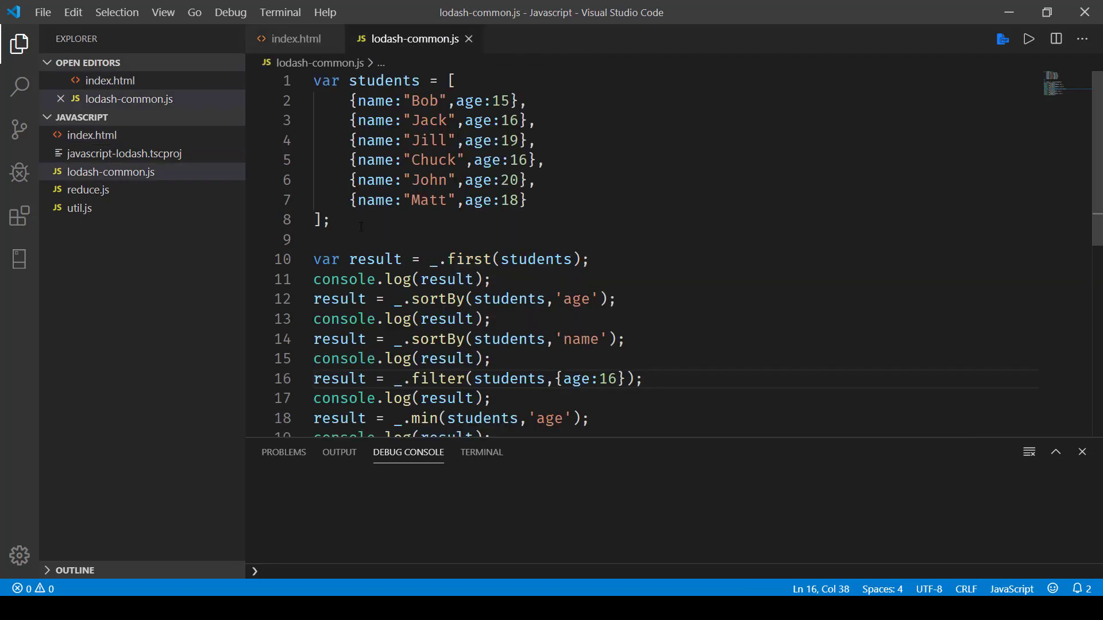
drag(359, 235, 312, 80)
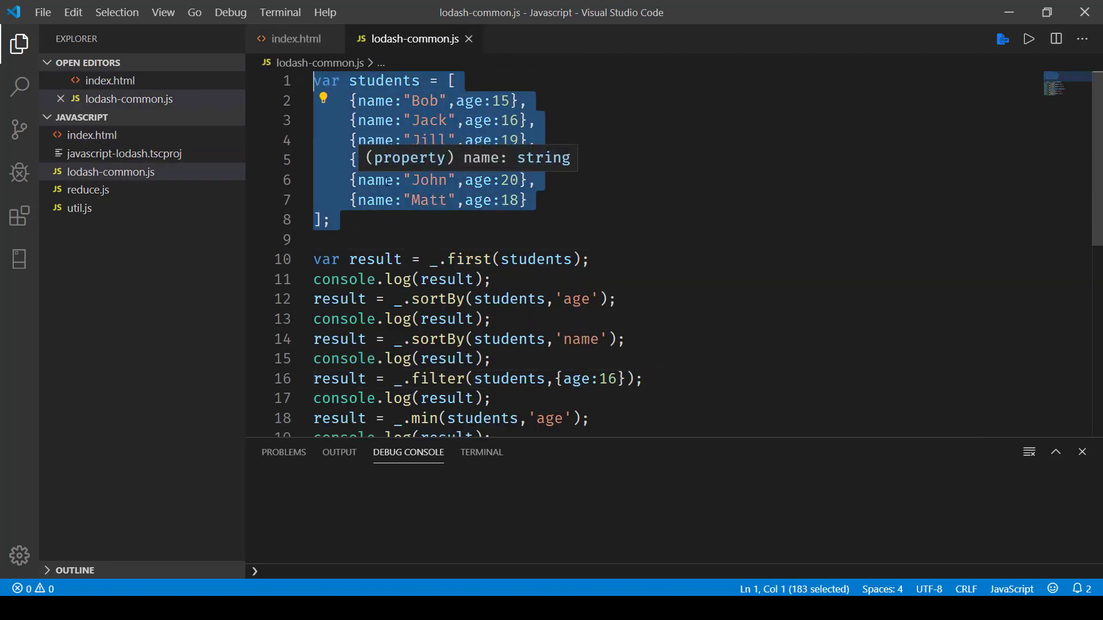
click(582, 126)
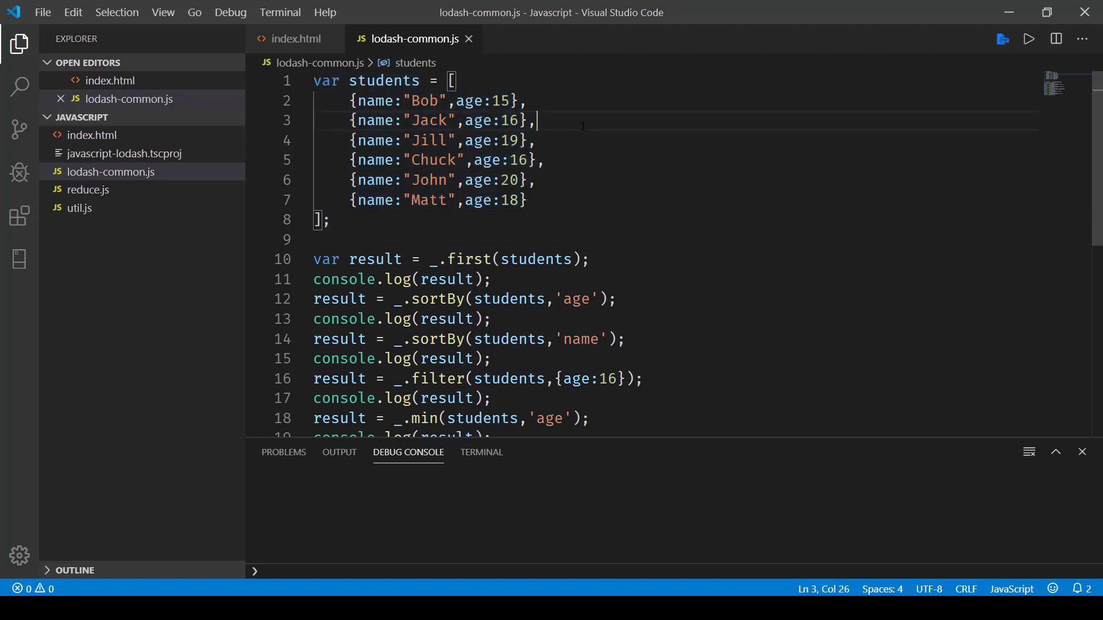
scroll(583, 127, down, 2)
scroll(583, 127, up, 1)
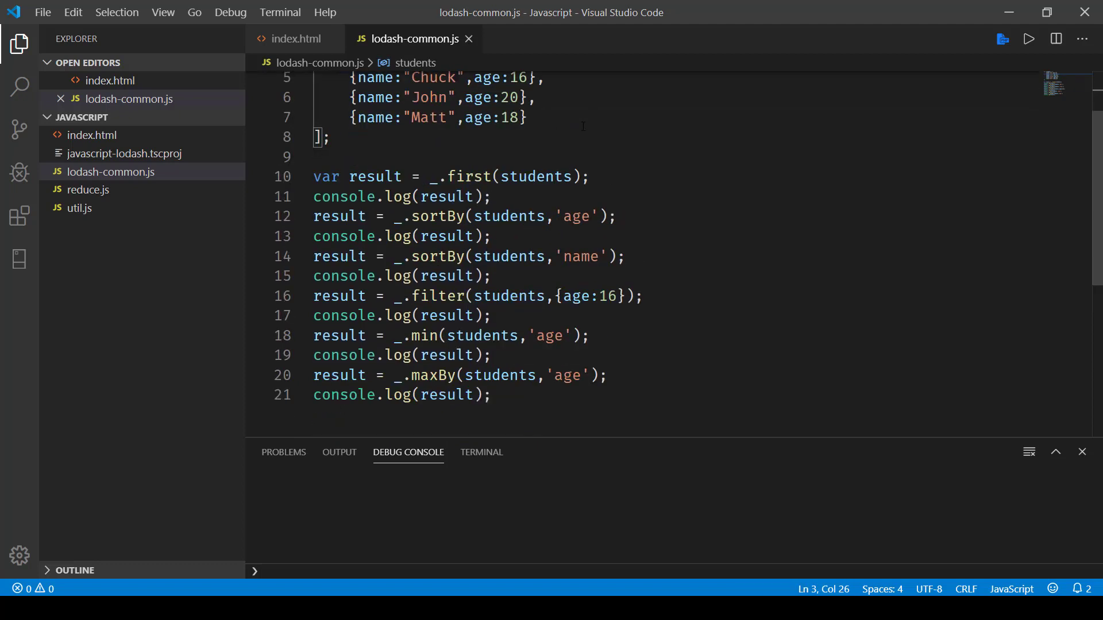
Highlight the _.first call and the _.sortBy calls keyed on age and name.
double_click(477, 178)
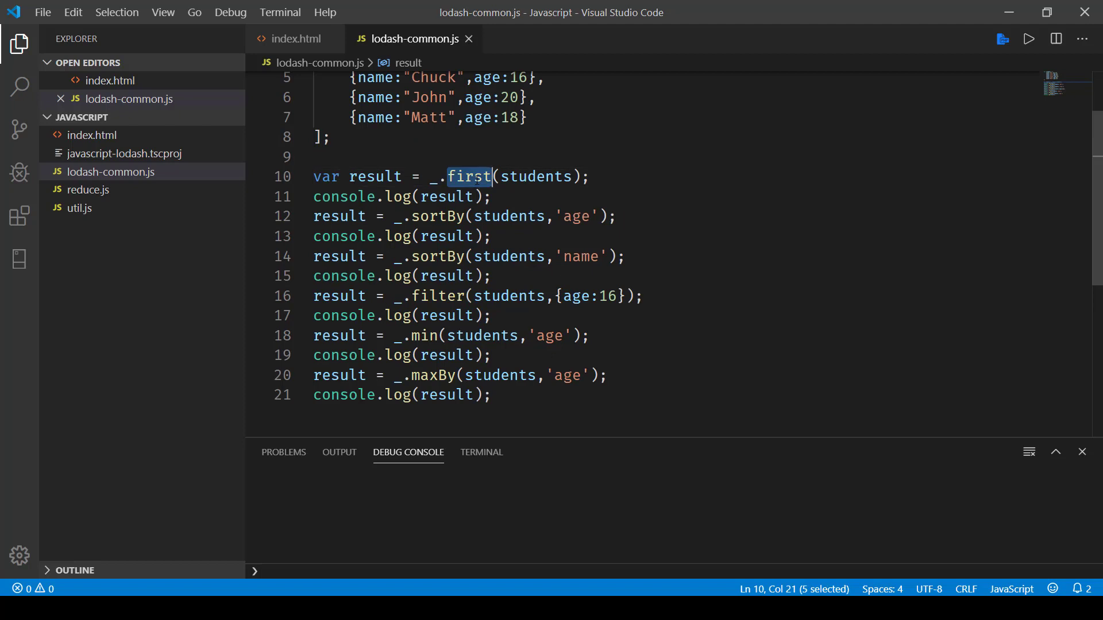
scroll(476, 183, up, 2)
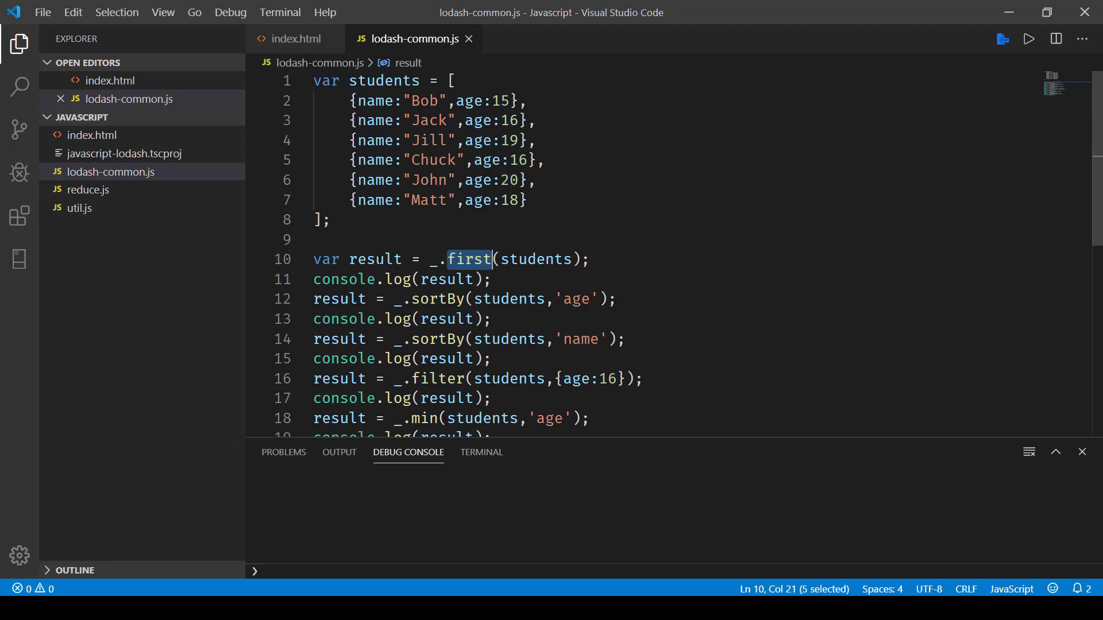
double_click(440, 300)
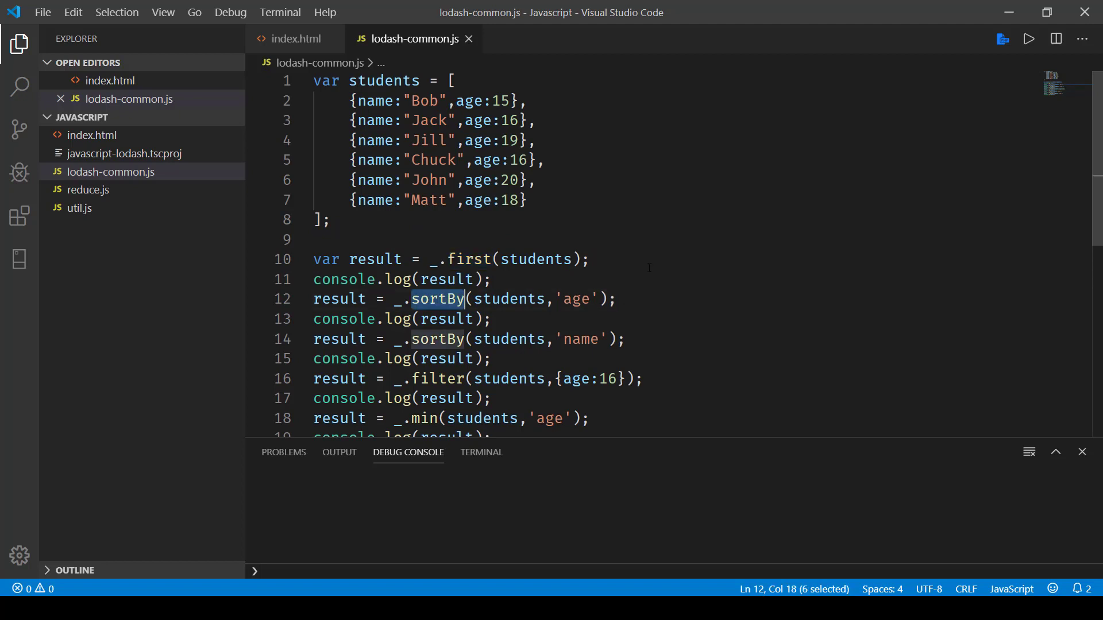
click(528, 299)
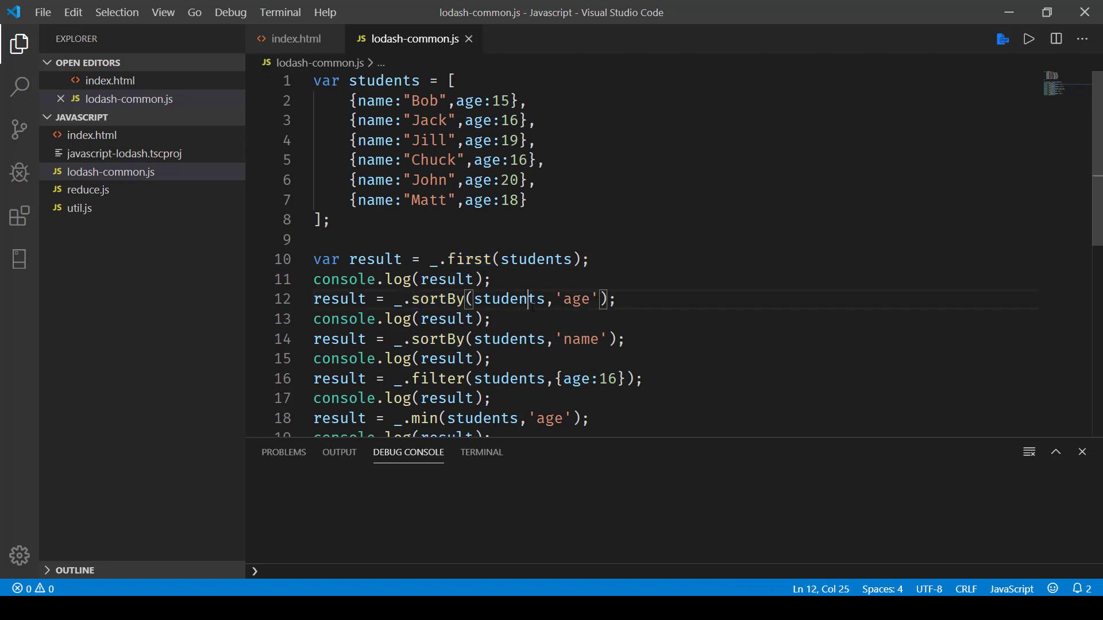
double_click(517, 299)
double_click(576, 299)
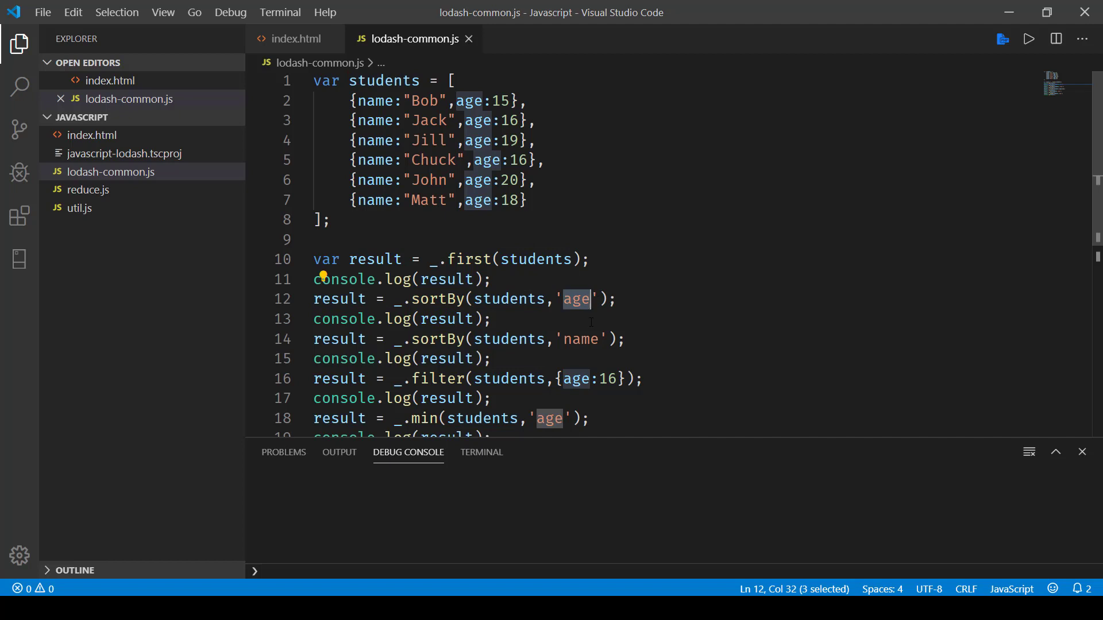
click(324, 277)
double_click(437, 339)
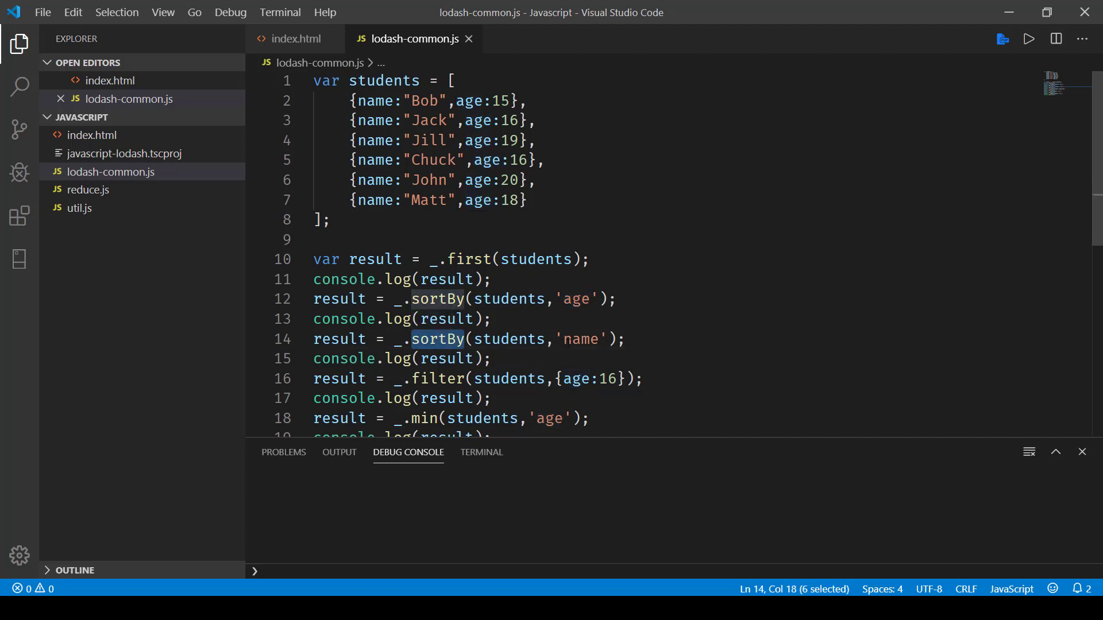
double_click(581, 339)
scroll(324, 301, down, 1)
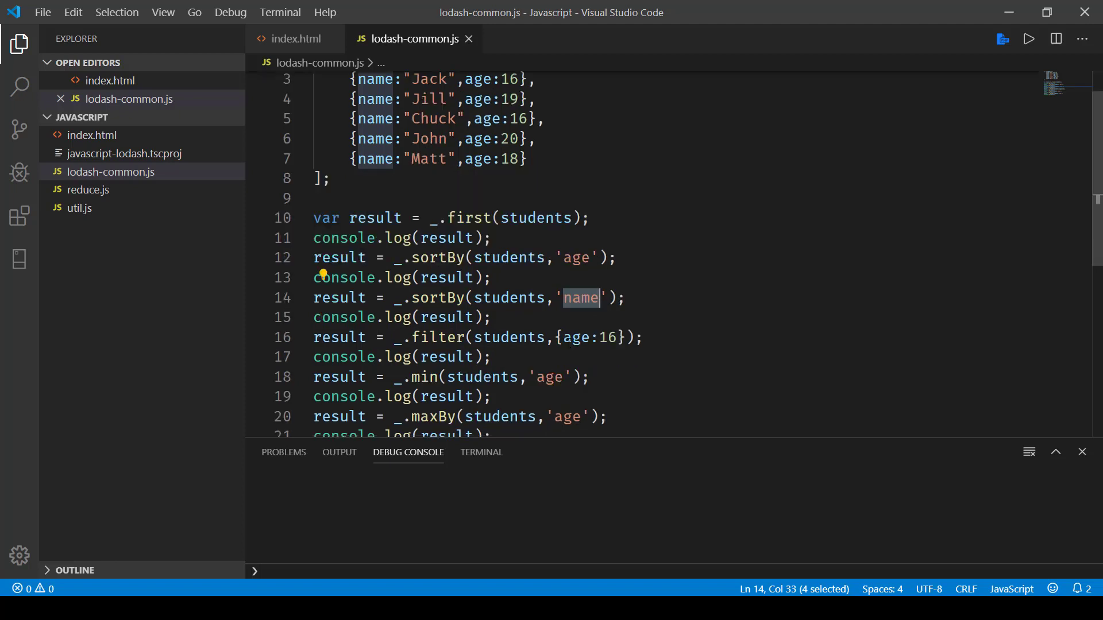
Walk through _.filter on students with {age:16}, matching Jack's age-16 entry.
double_click(439, 337)
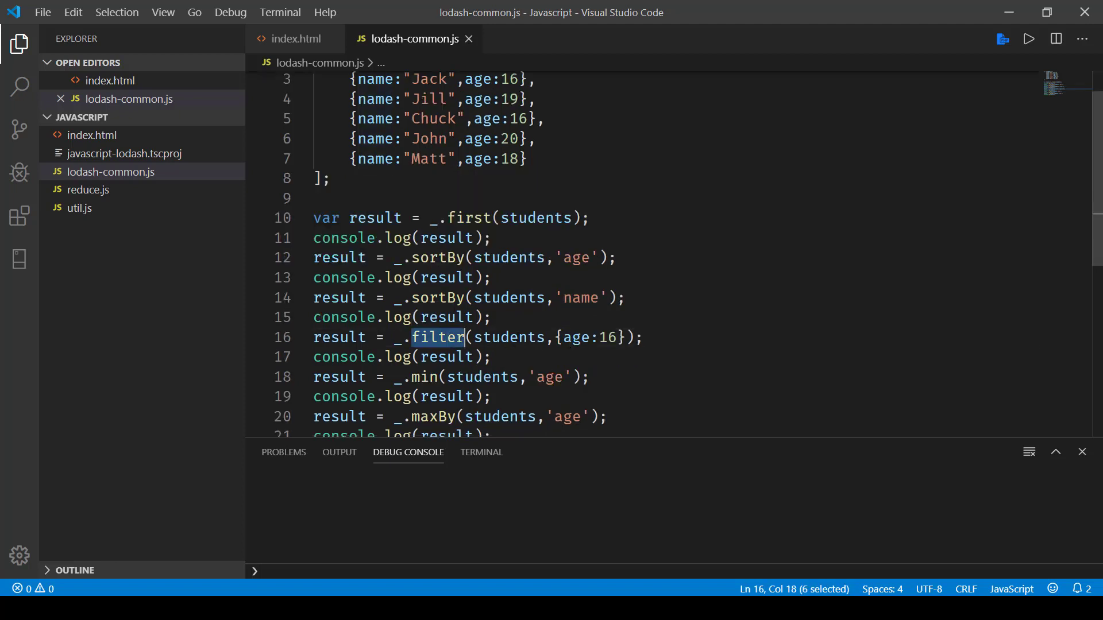
double_click(508, 336)
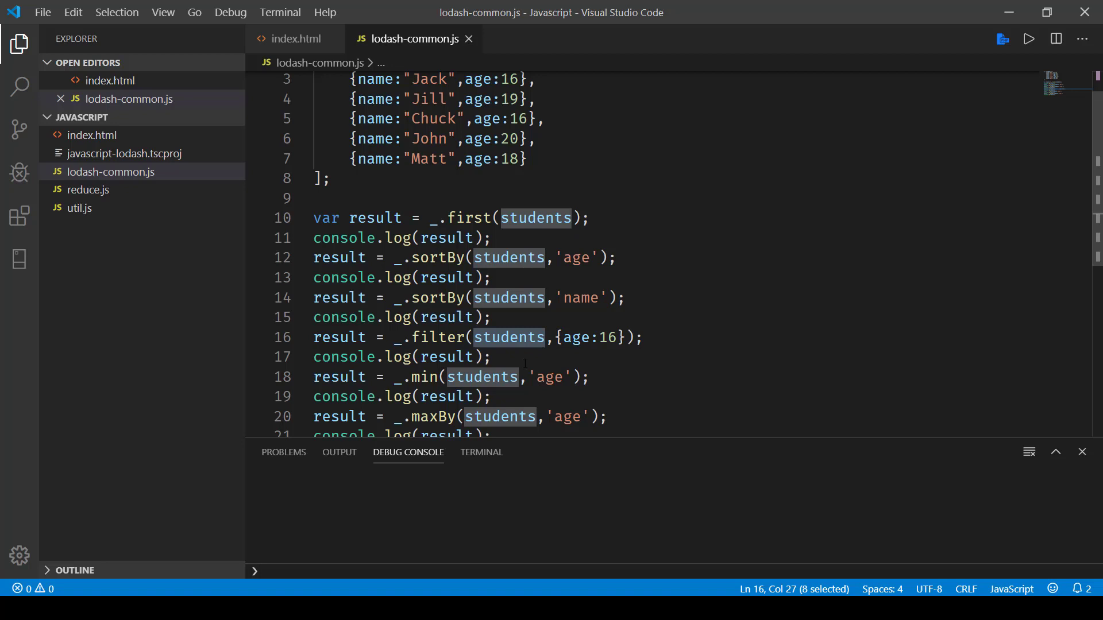
drag(556, 337, 628, 337)
scroll(627, 337, up, 1)
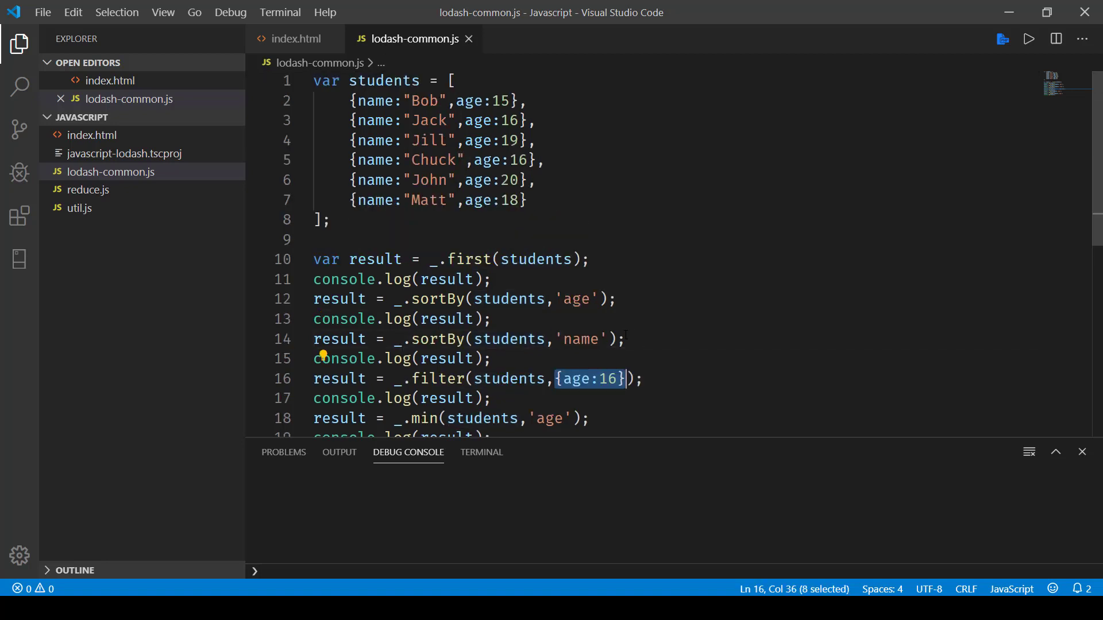
drag(350, 121, 536, 120)
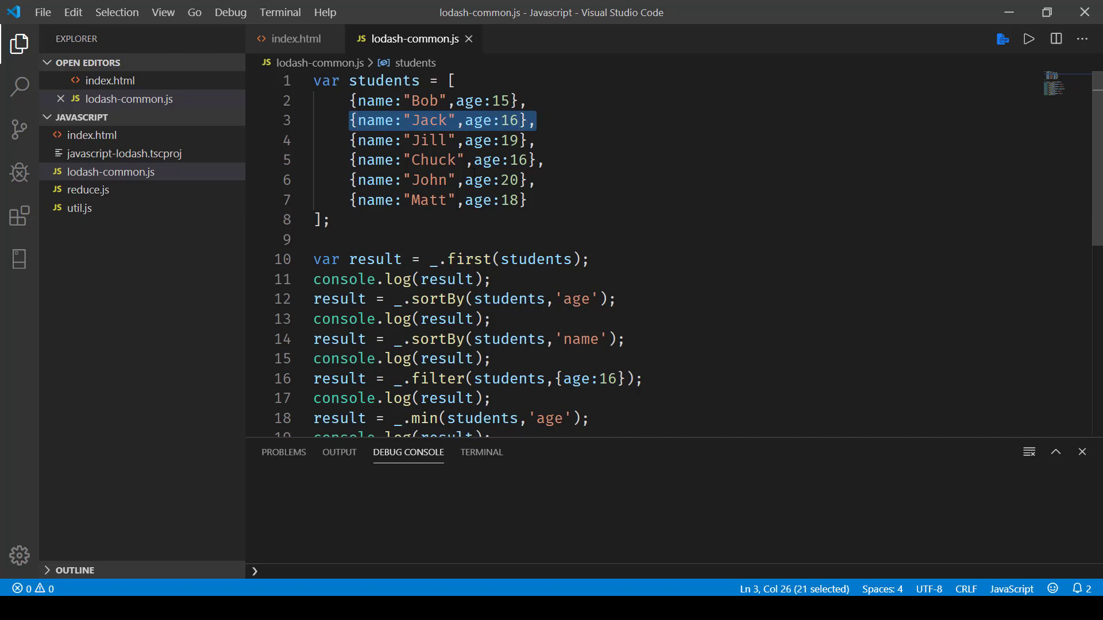
drag(353, 160, 546, 160)
scroll(618, 241, down, 2)
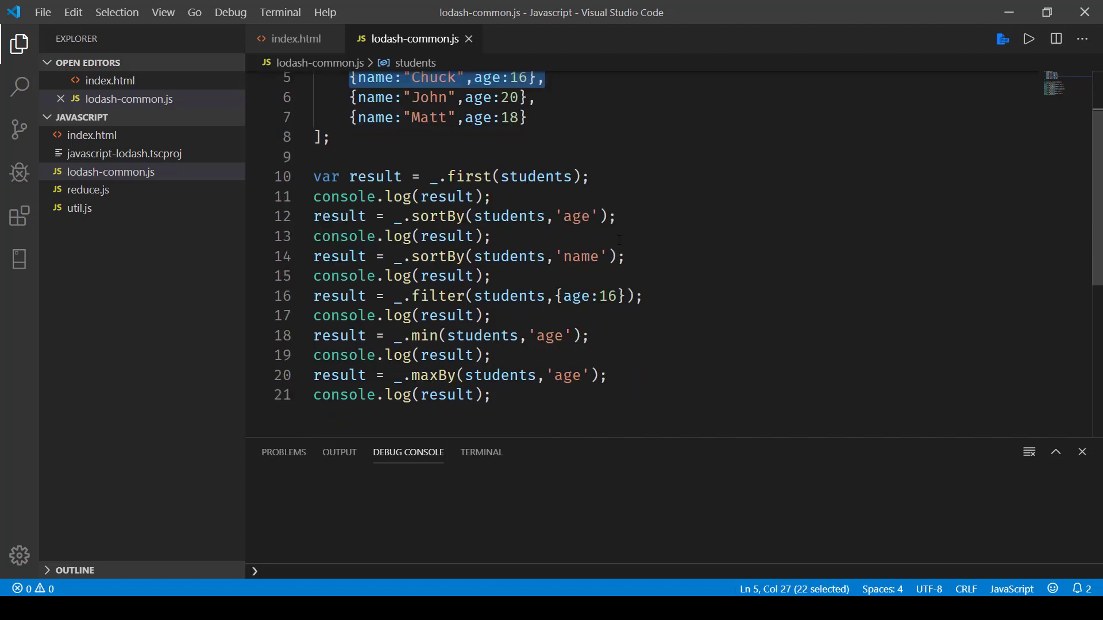
double_click(442, 297)
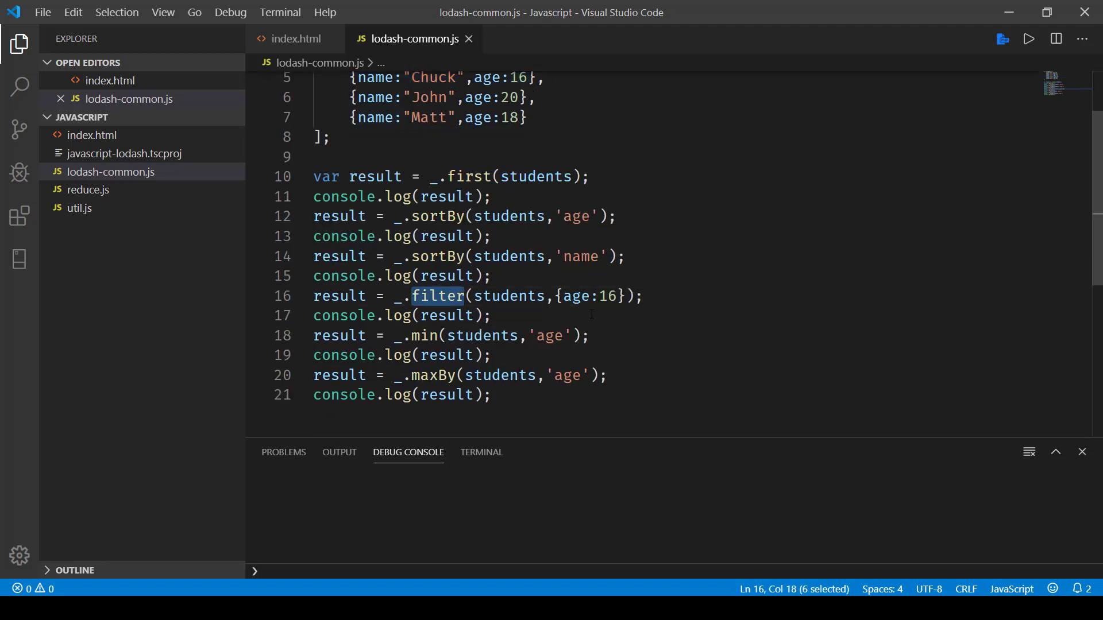
scroll(591, 314, down, 1)
Highlight the _.min and _.maxBy calls on students with the 'age' argument.
double_click(429, 298)
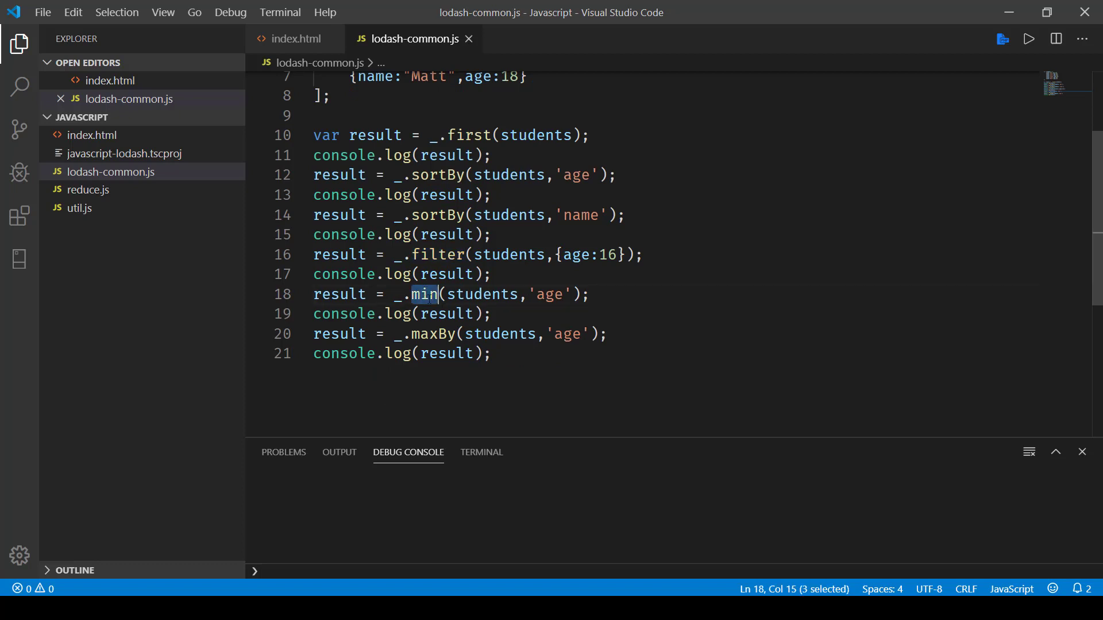
double_click(499, 294)
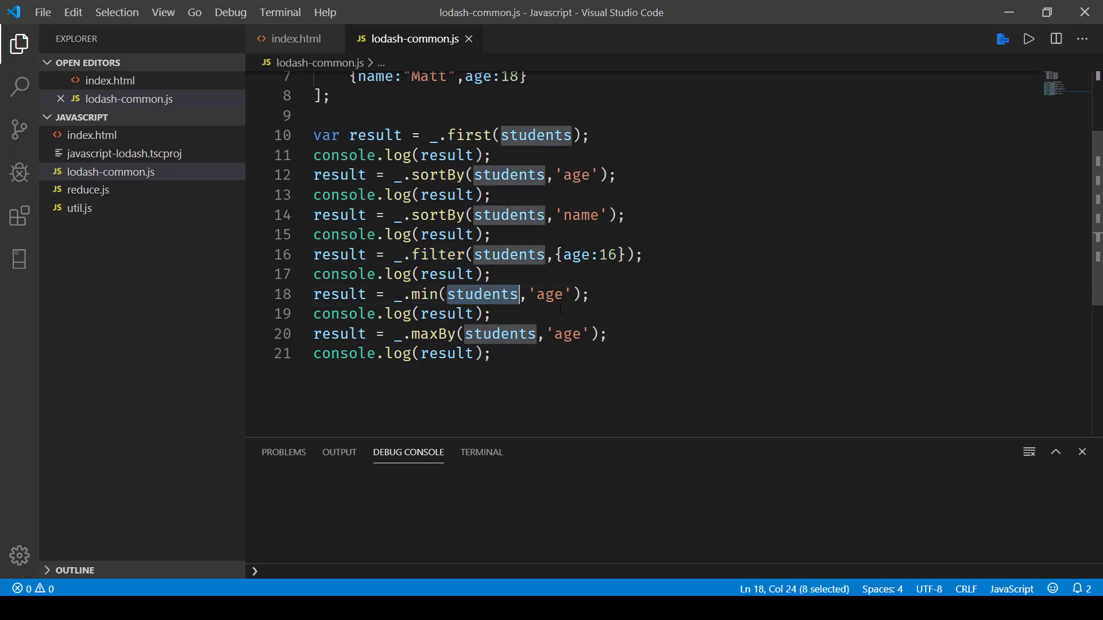
double_click(552, 296)
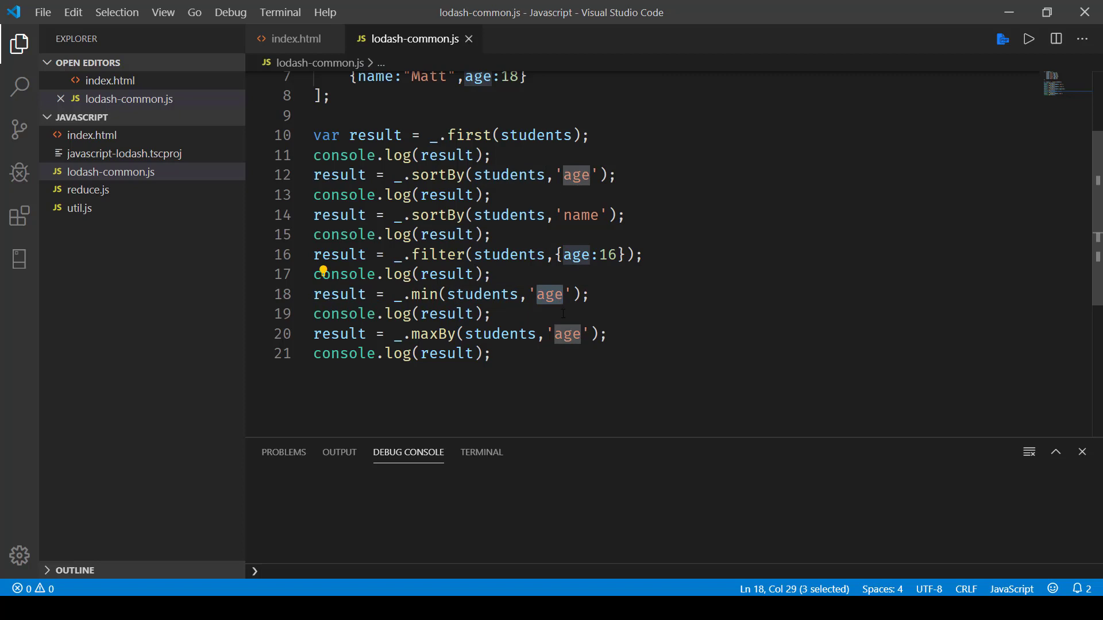
double_click(433, 335)
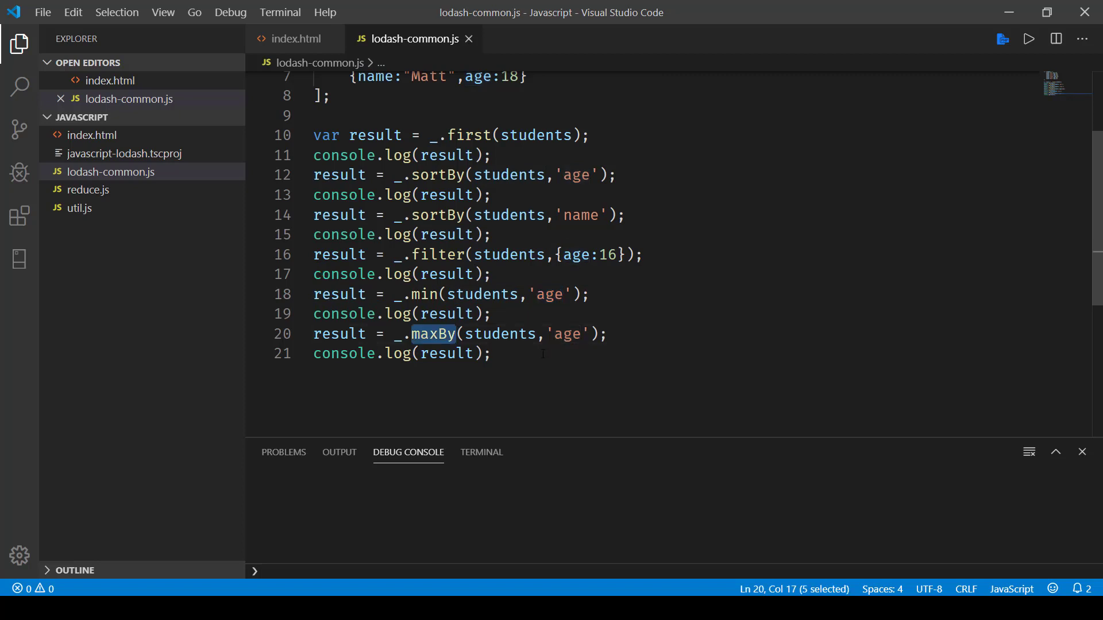
double_click(500, 335)
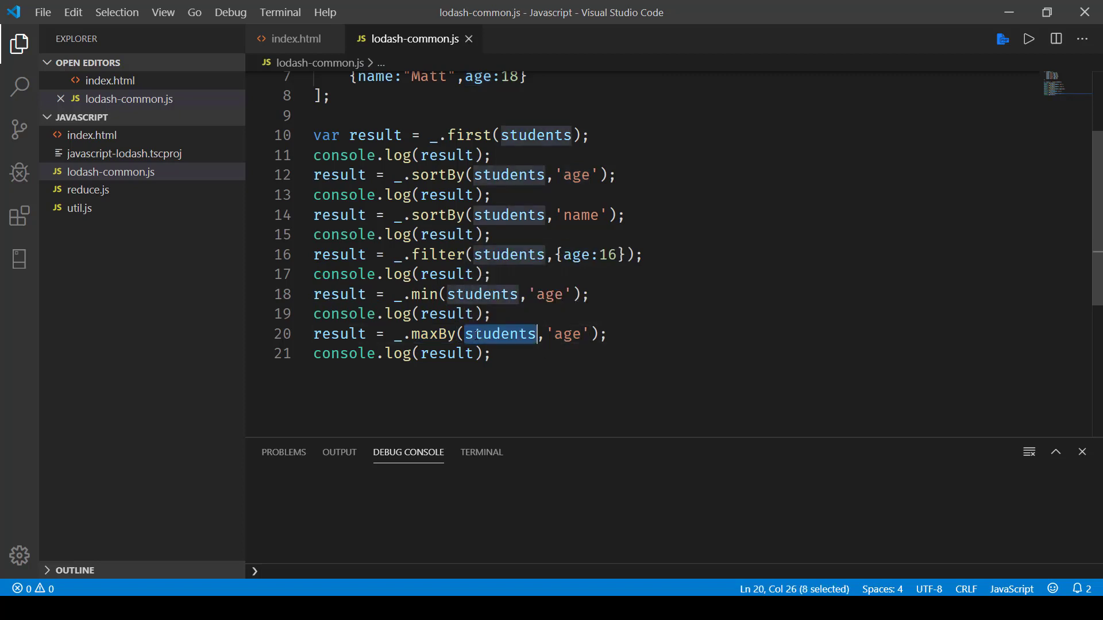
double_click(568, 334)
scroll(487, 200, up, 3)
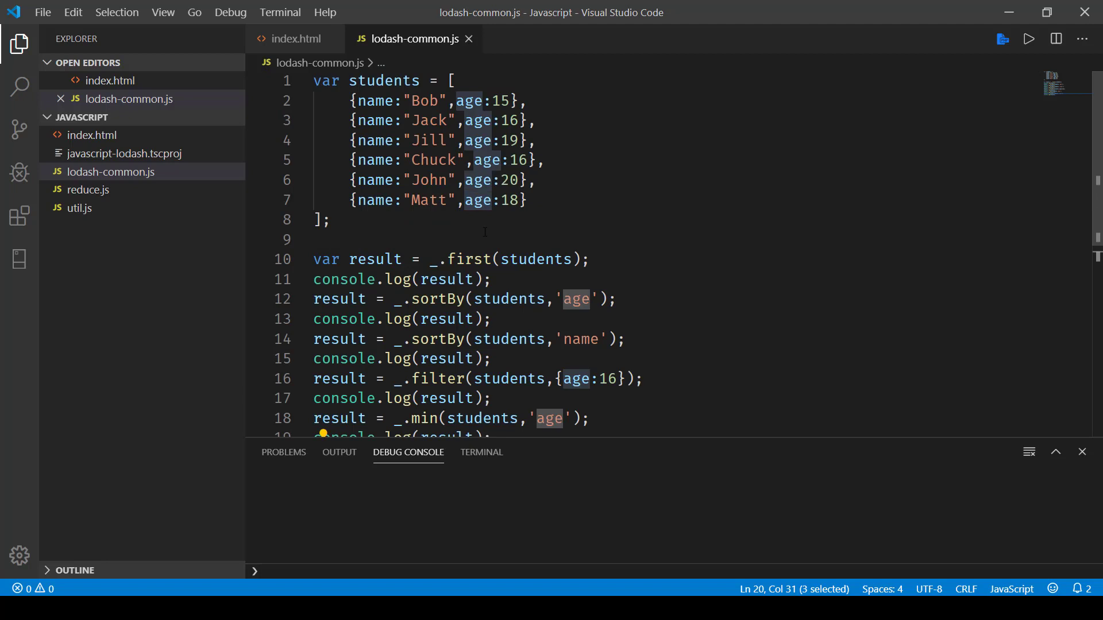
scroll(484, 232, down, 1)
scroll(510, 226, down, 2)
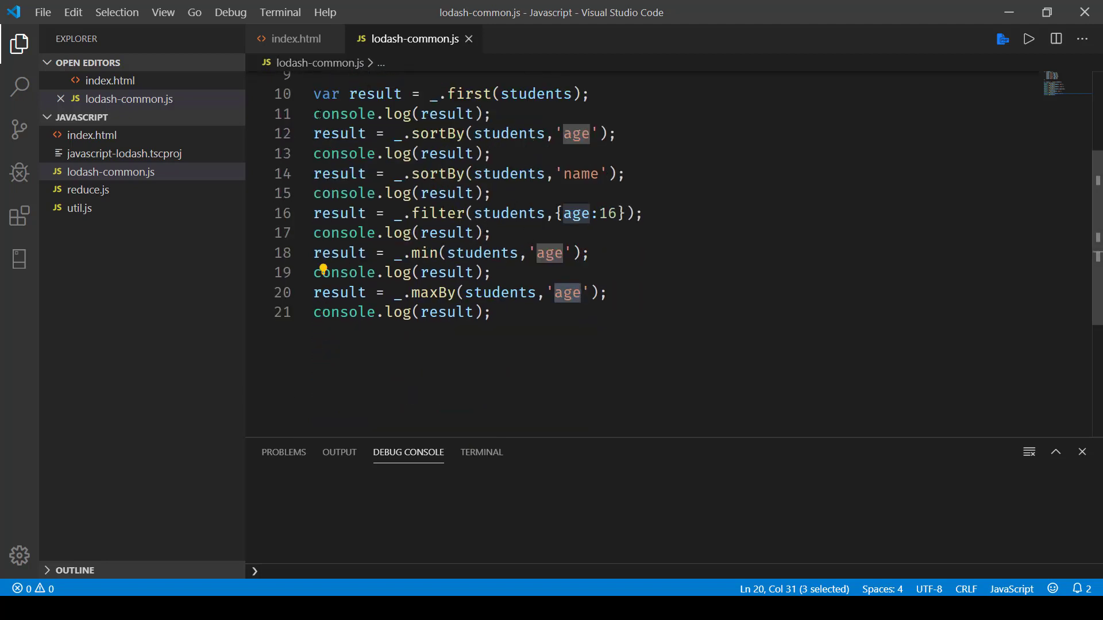
Expand the logged first student, both sorted arrays and age-16 results, then return to the editor.
drag(313, 114, 493, 115)
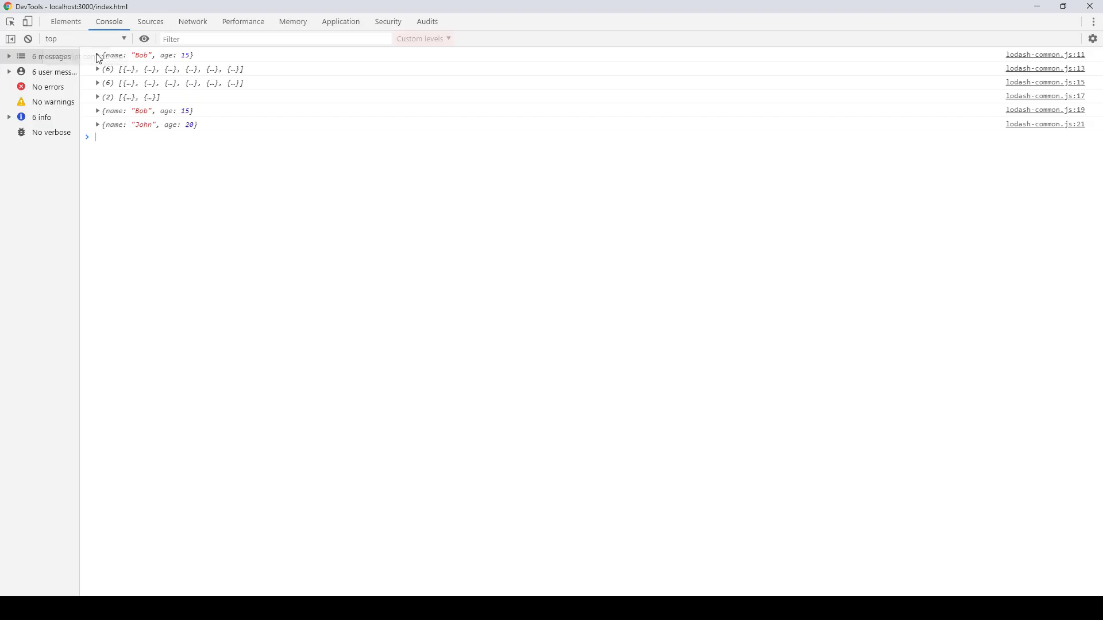
click(98, 56)
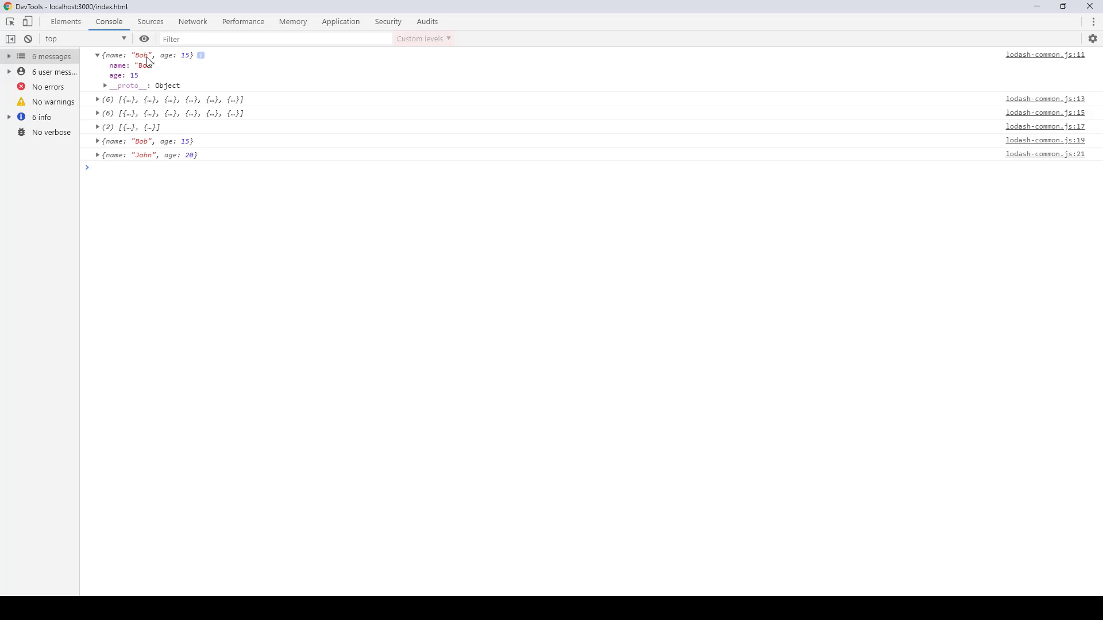
click(98, 100)
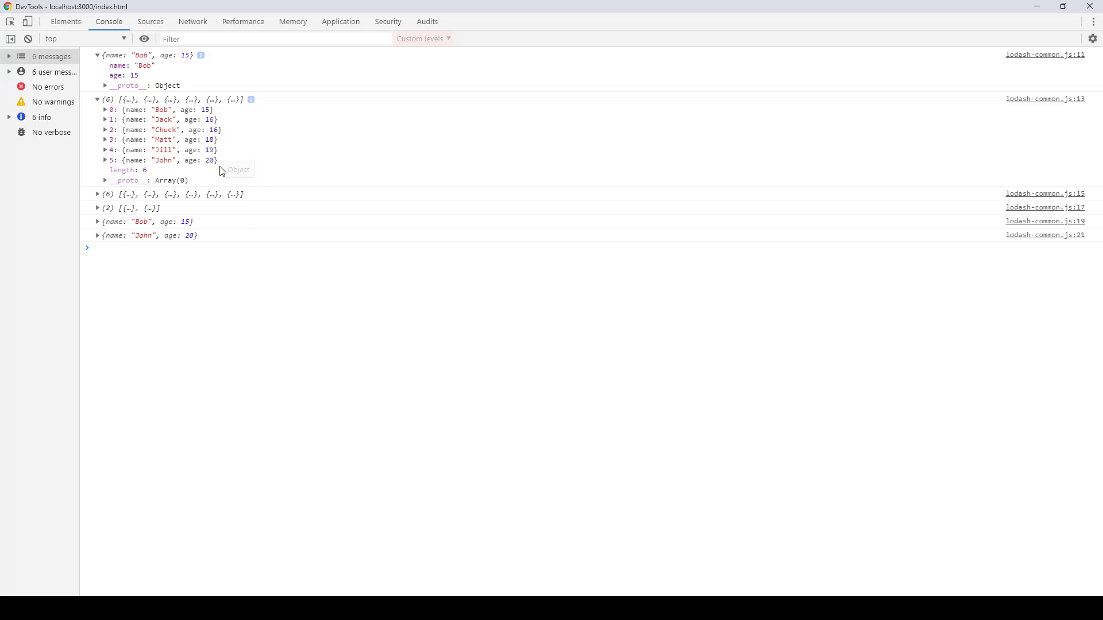
click(98, 194)
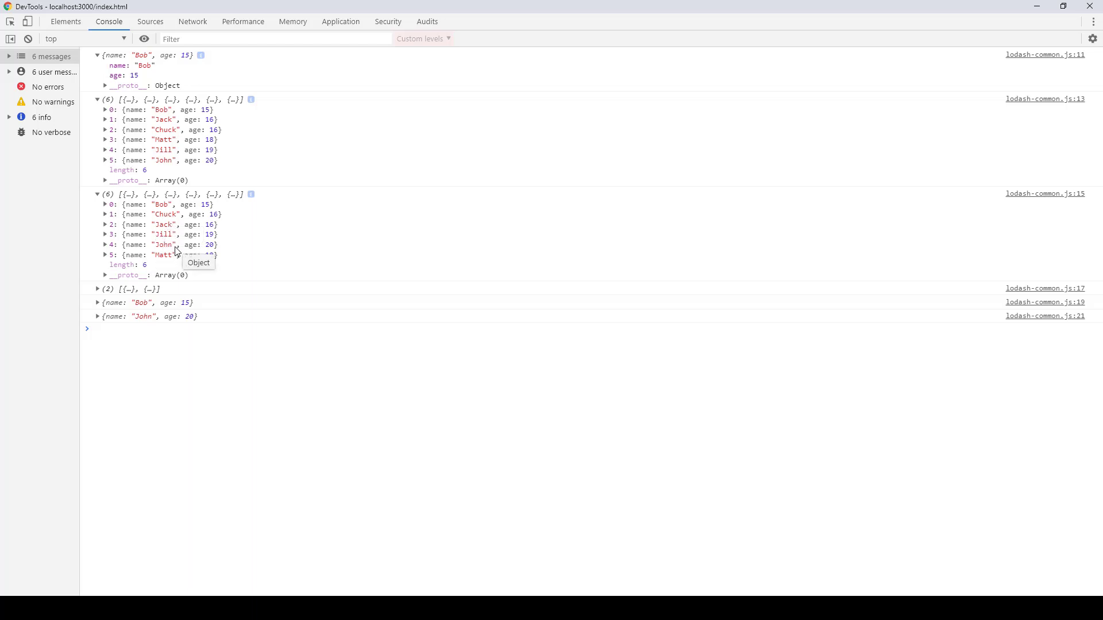
click(99, 289)
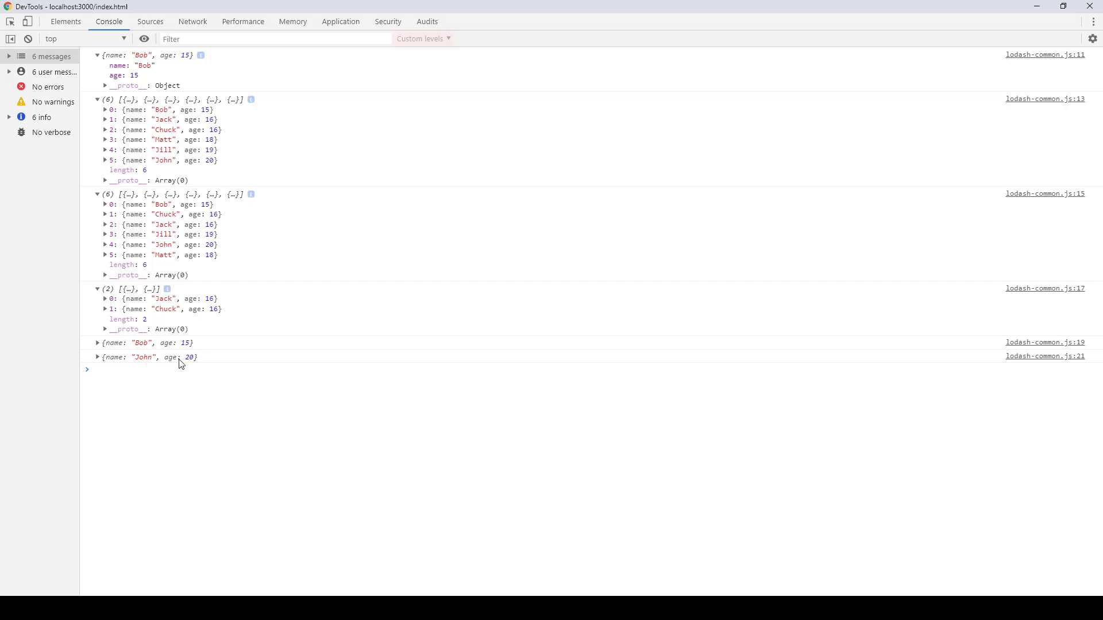
key(alt+Tab)
click(428, 368)
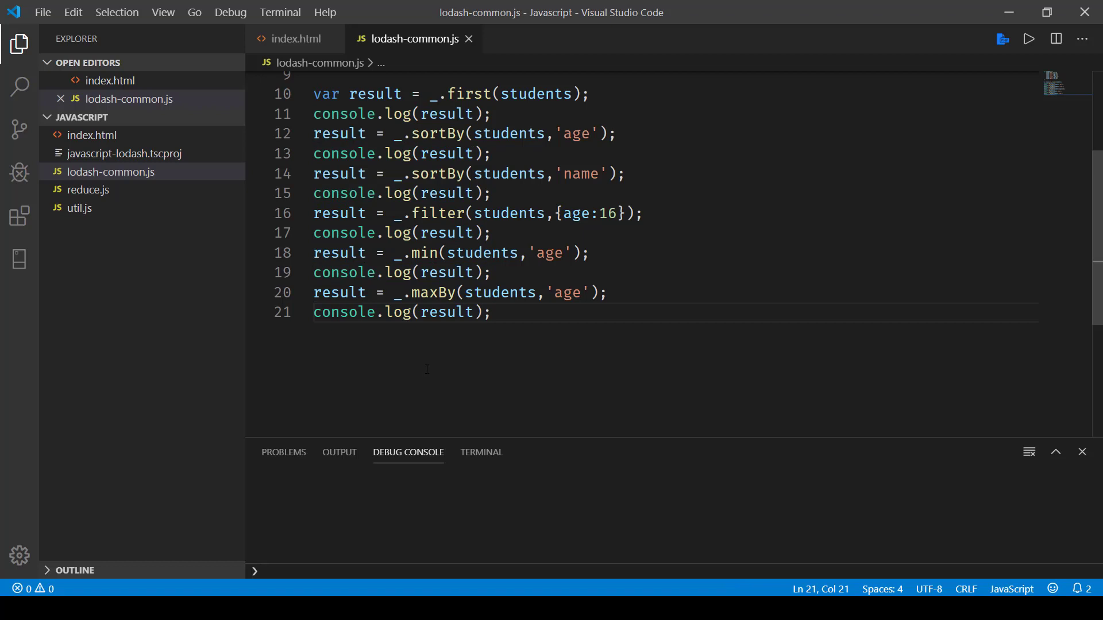
scroll(426, 368, up, 2)
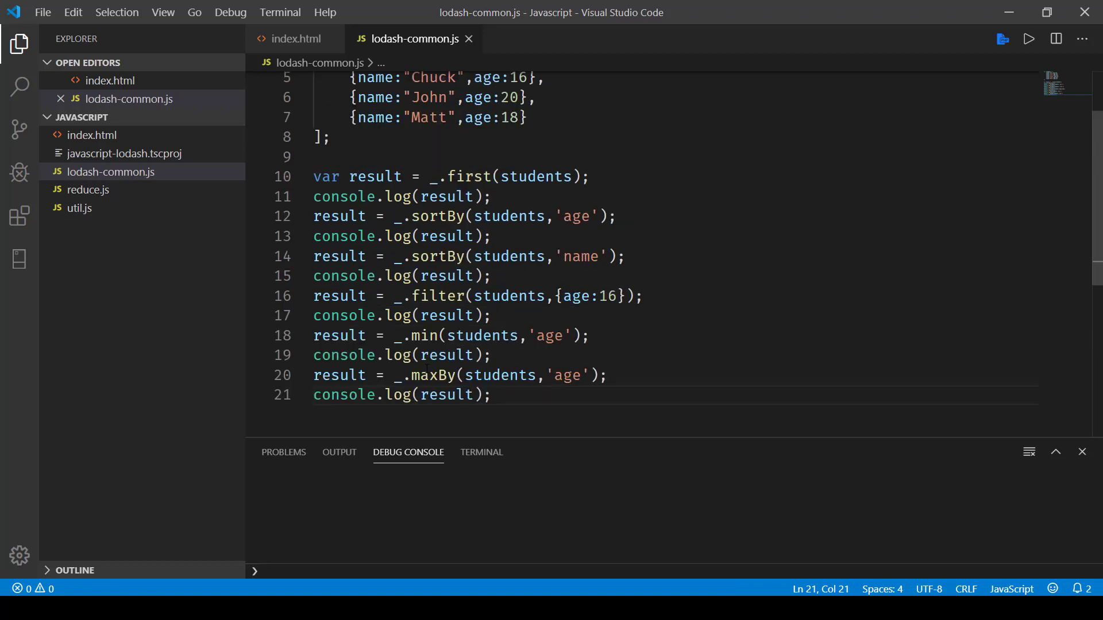